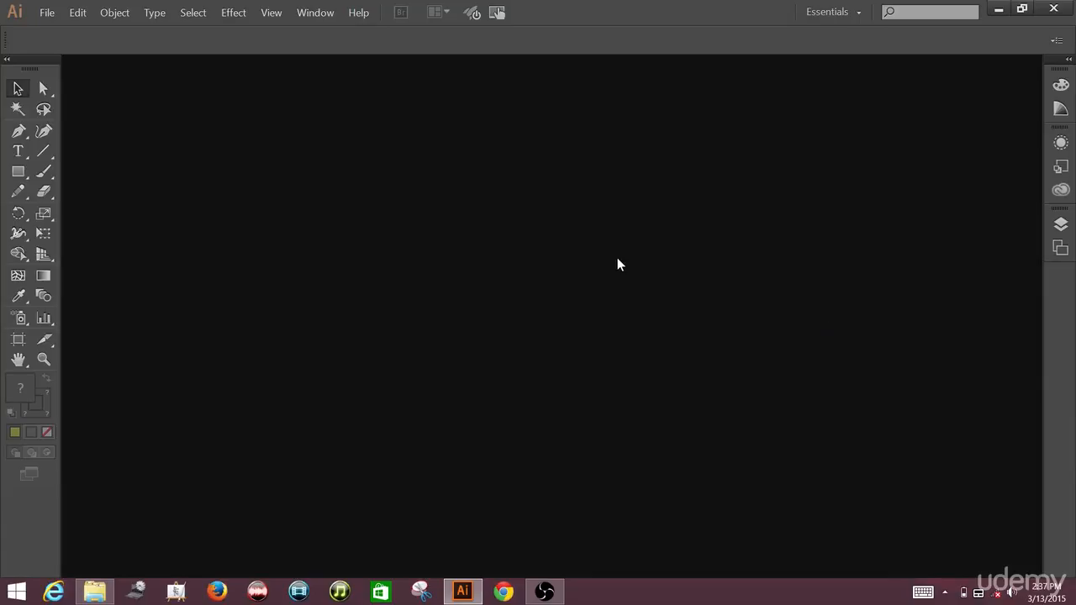
Step: Create a new RGB document with one 1000 by 1000 px artboard and high 300 ppi raster effects
click(47, 13)
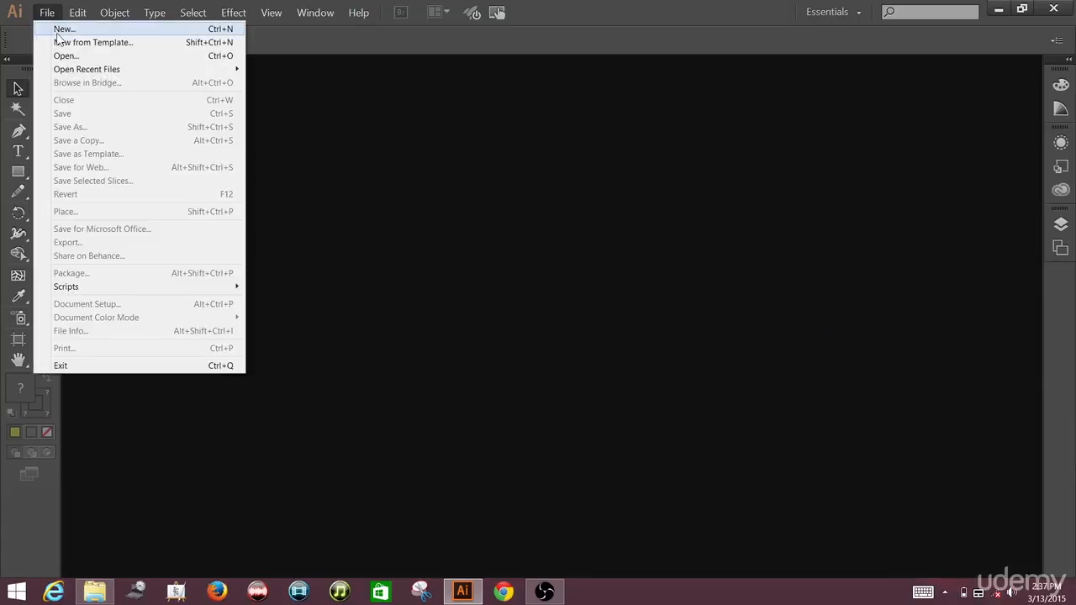
click(58, 30)
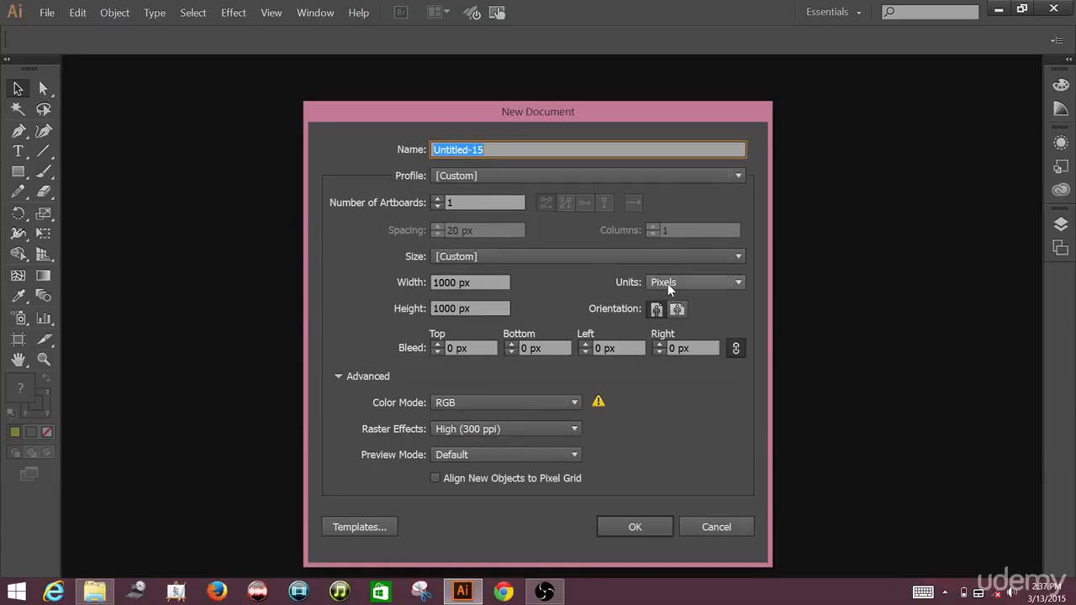
click(494, 283)
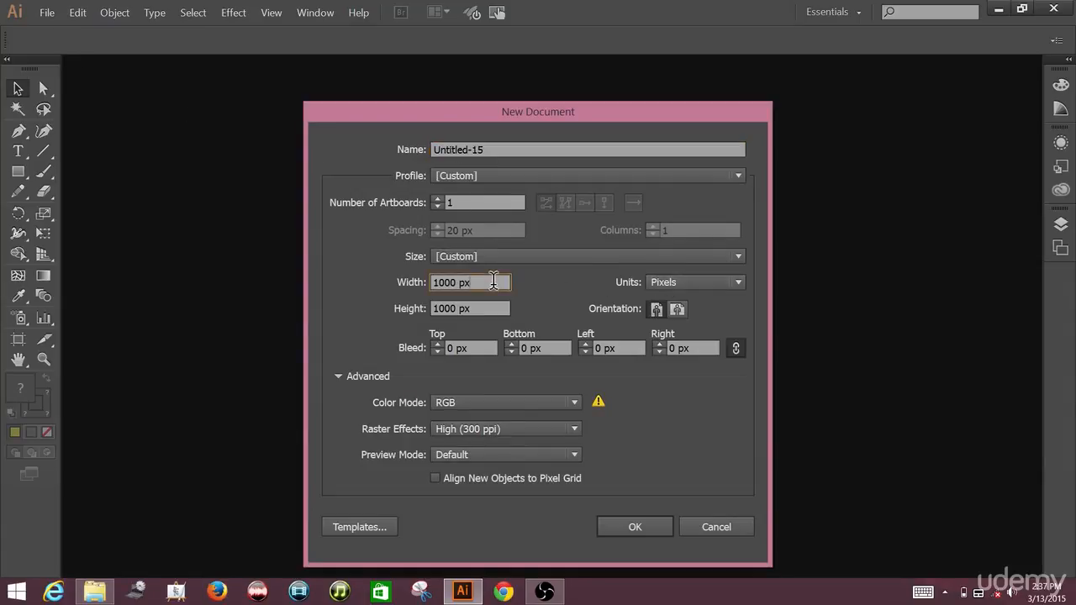
click(475, 308)
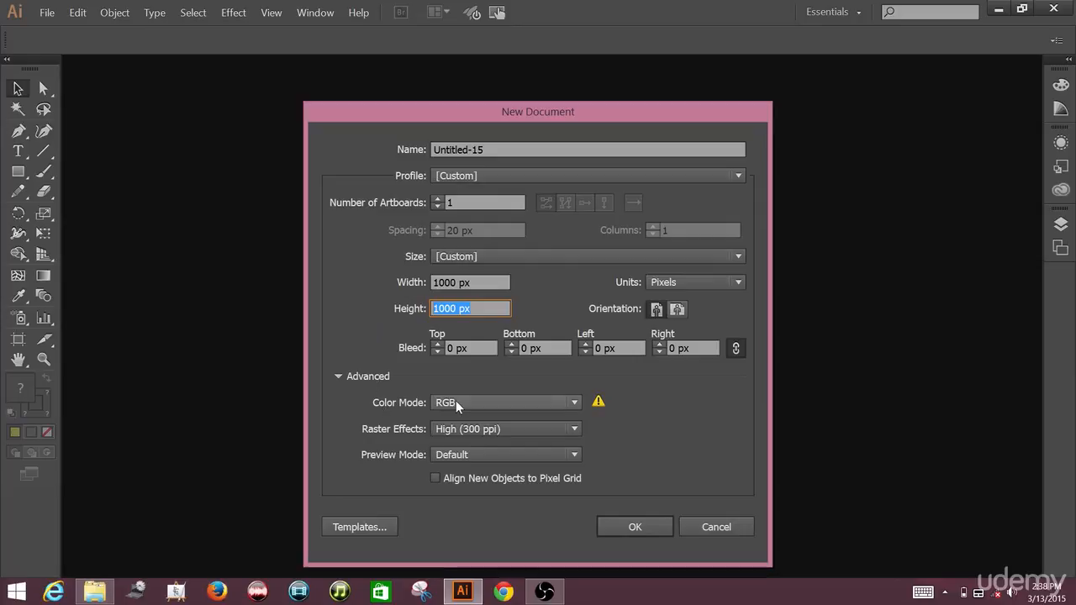
click(611, 527)
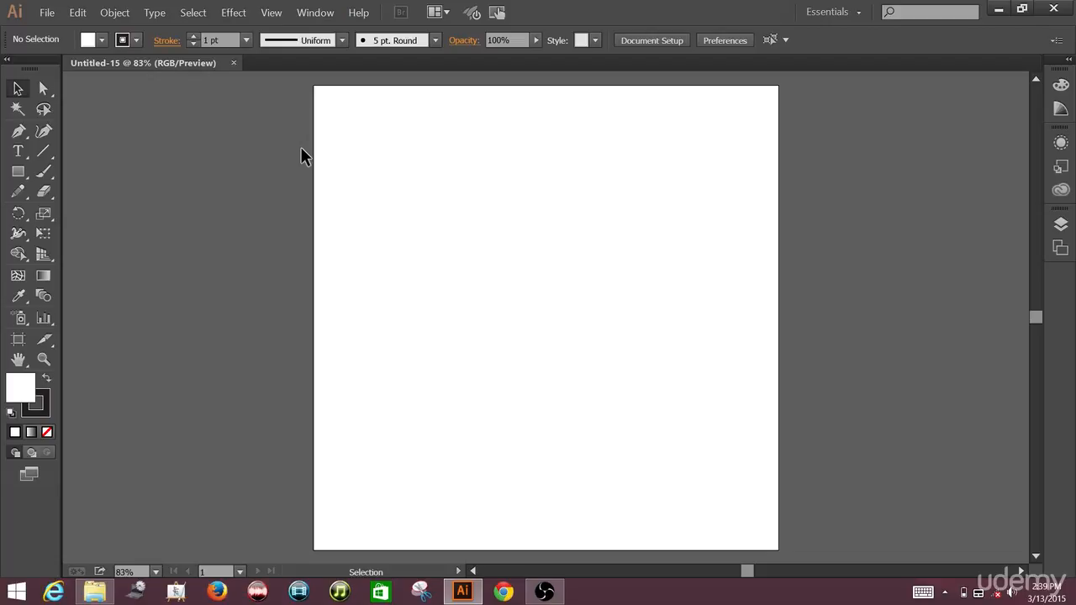
Step: Draw a wide rectangle in the upper half of the artboard with the Rectangle tool and deselect it
click(23, 173)
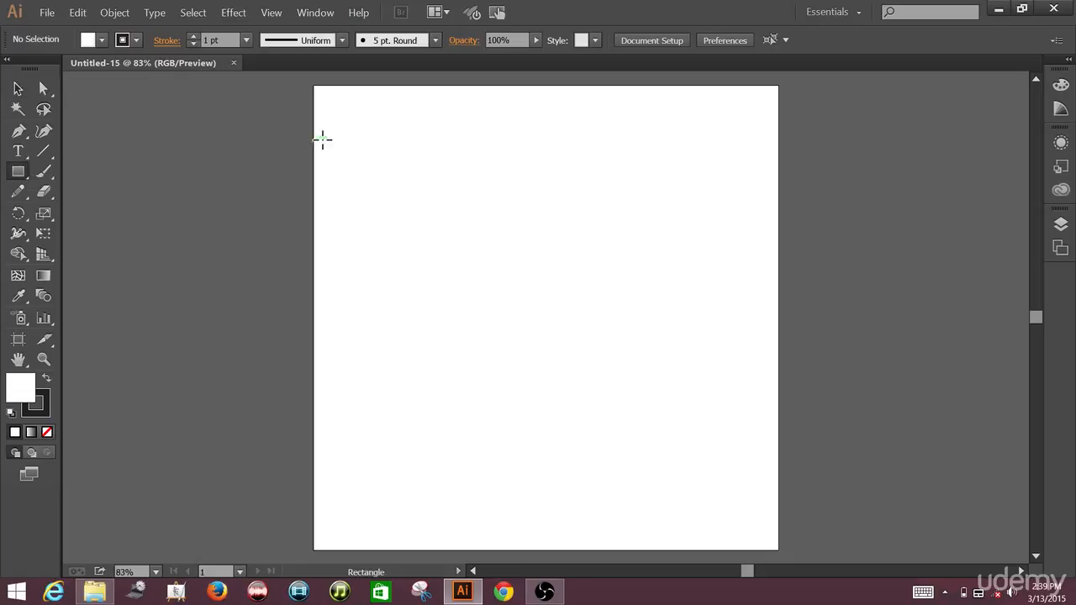
drag(359, 141, 687, 283)
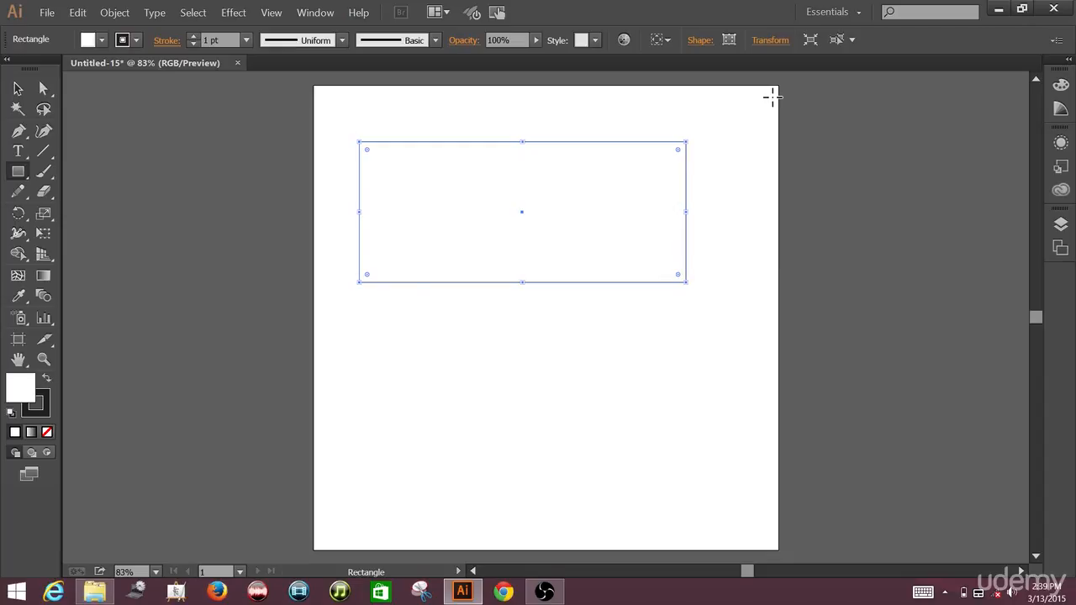
key(ctrl+plus)
key(ctrl+plus)
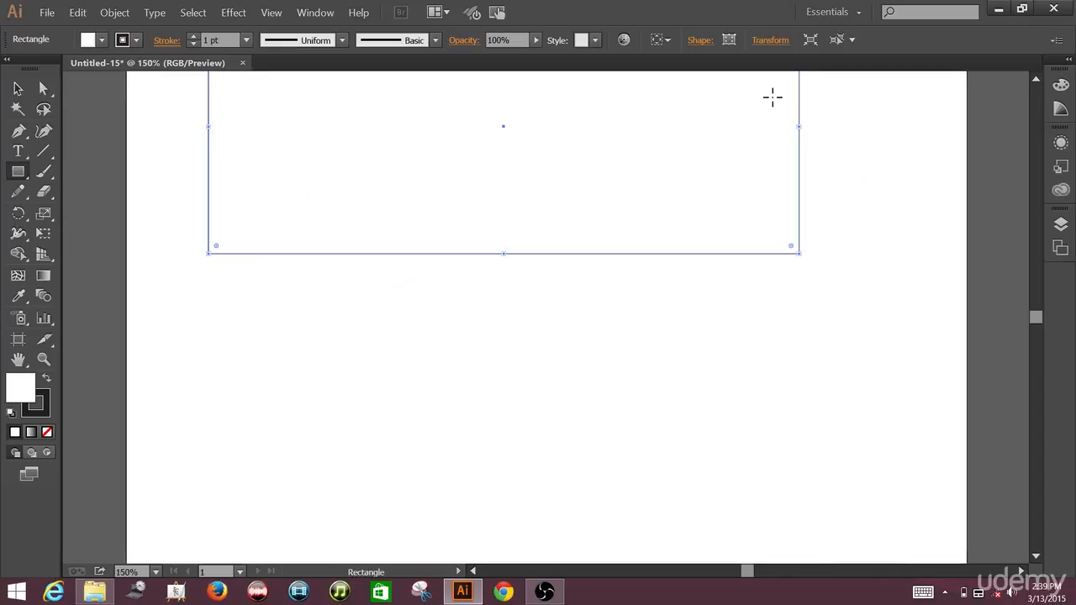
drag(871, 151, 871, 238)
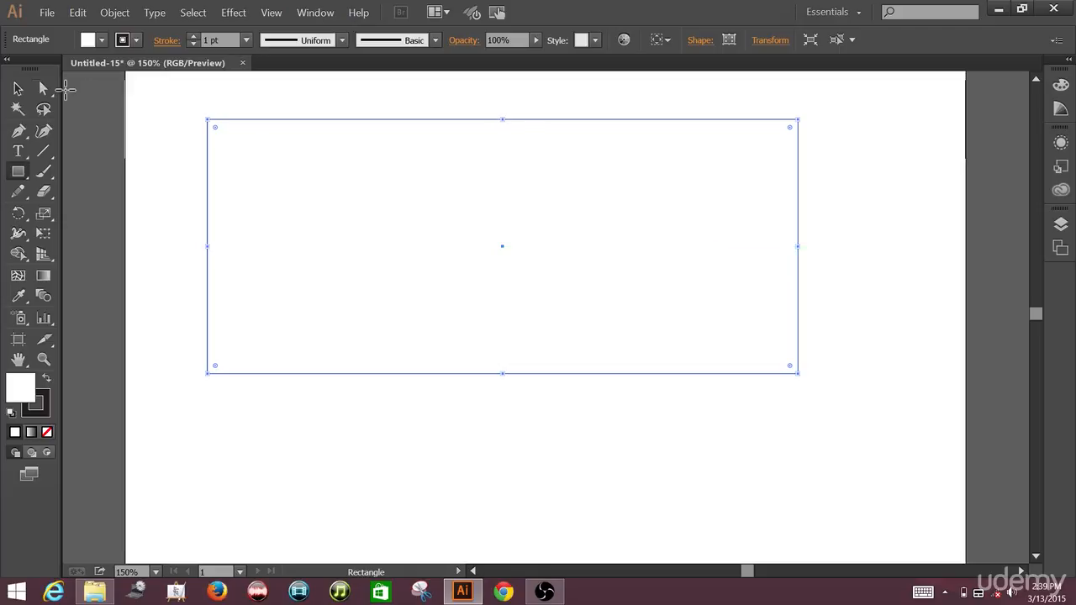
click(19, 89)
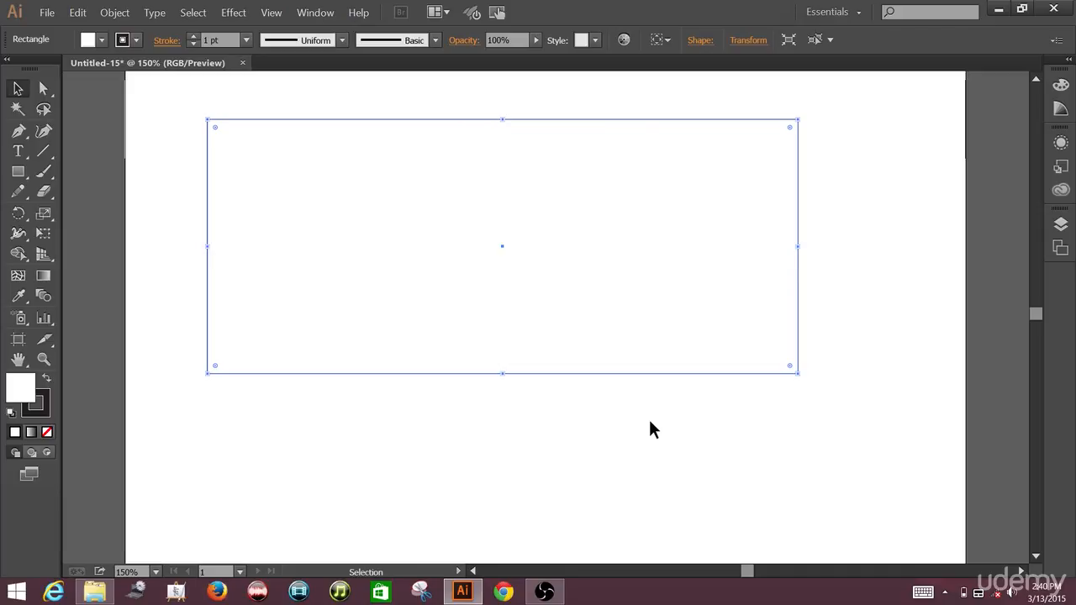
click(905, 311)
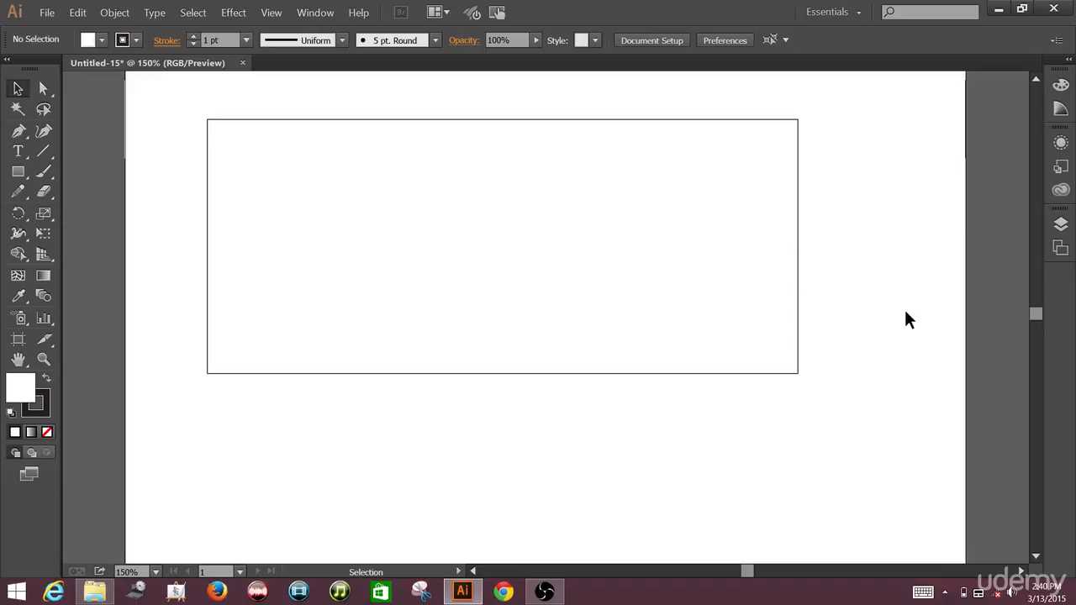
Step: Try solid colour and gradient fills on the rectangle, ending with the brown swirl pattern swatch as its fill
click(578, 218)
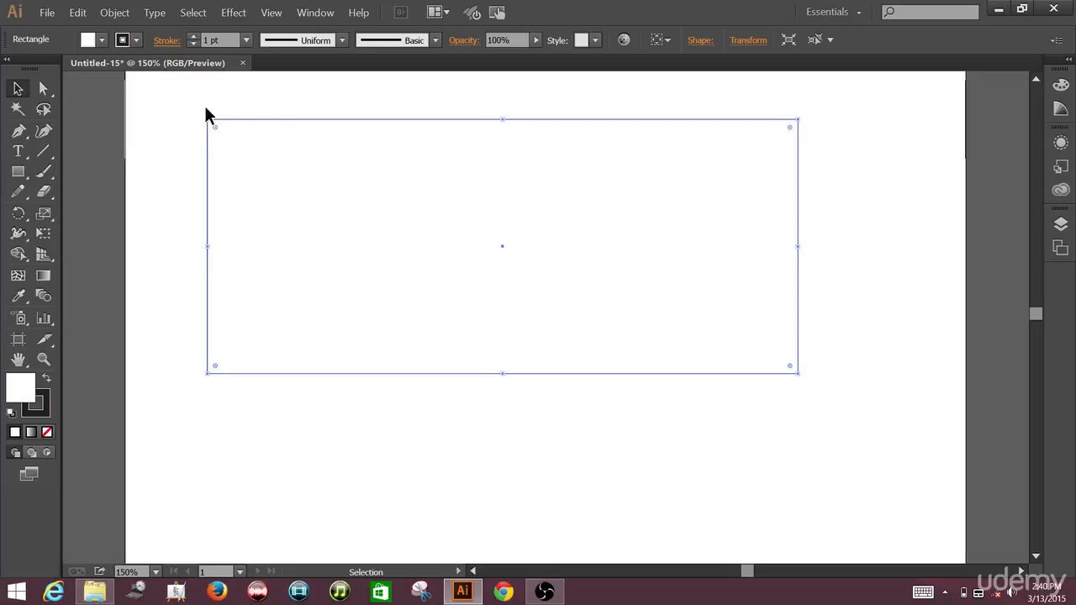
click(101, 40)
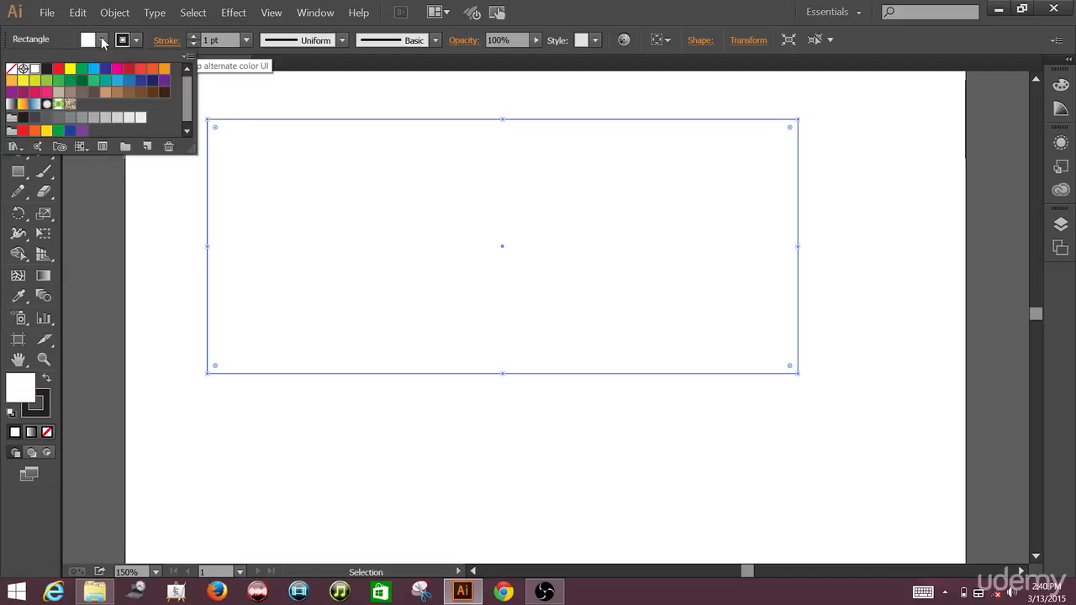
click(59, 71)
click(94, 81)
click(106, 81)
click(128, 82)
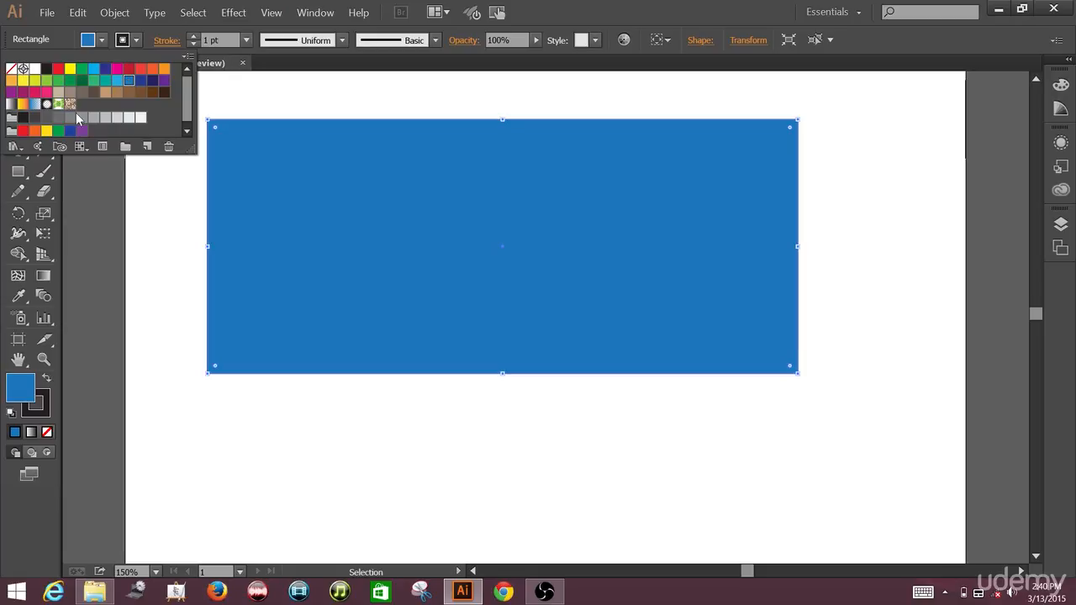
click(11, 104)
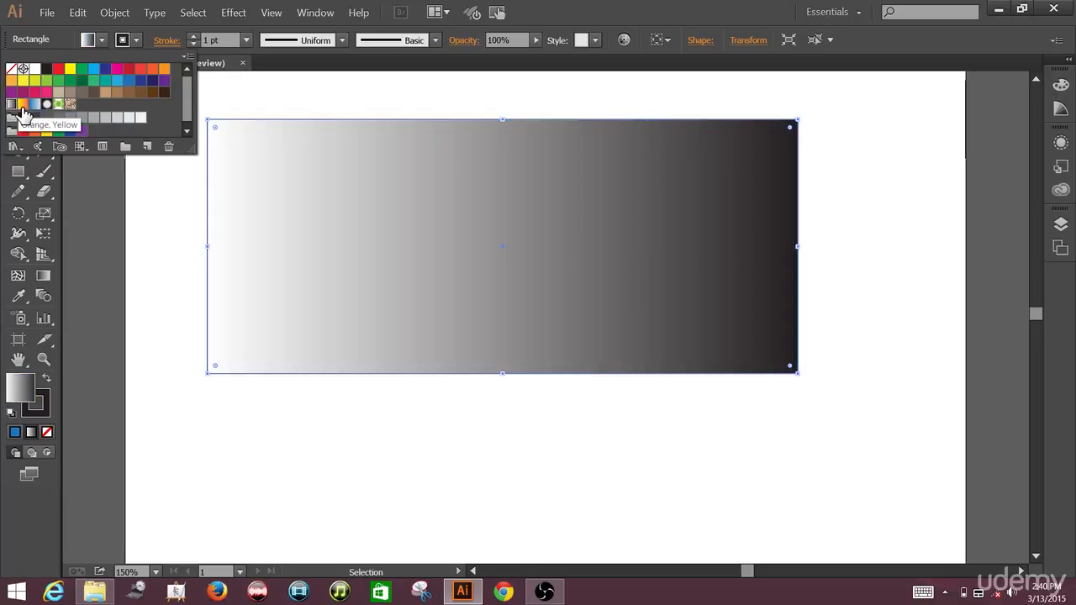
click(23, 105)
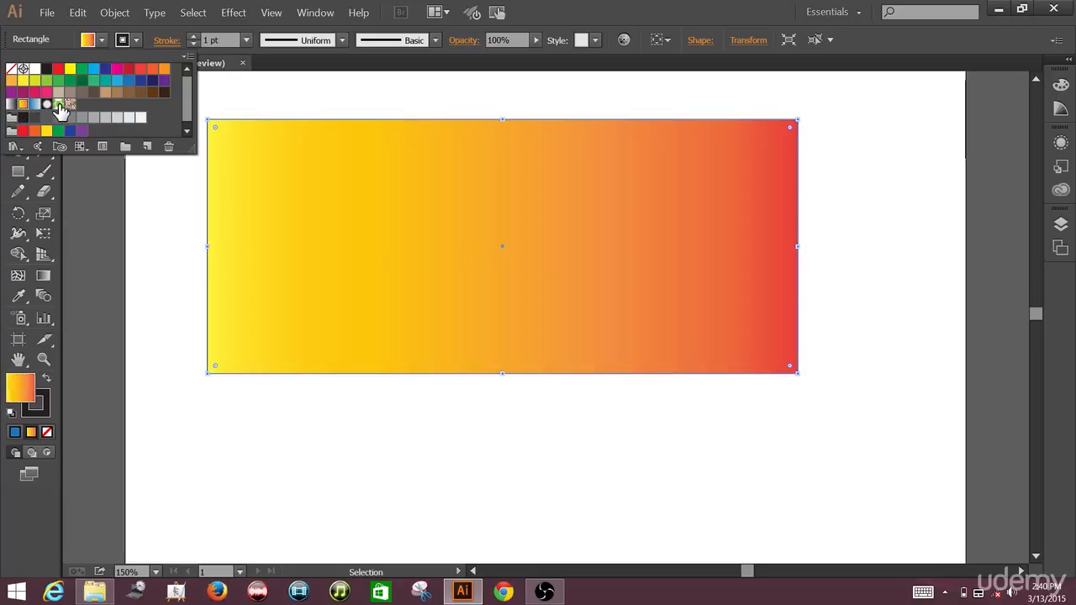
click(58, 104)
click(70, 105)
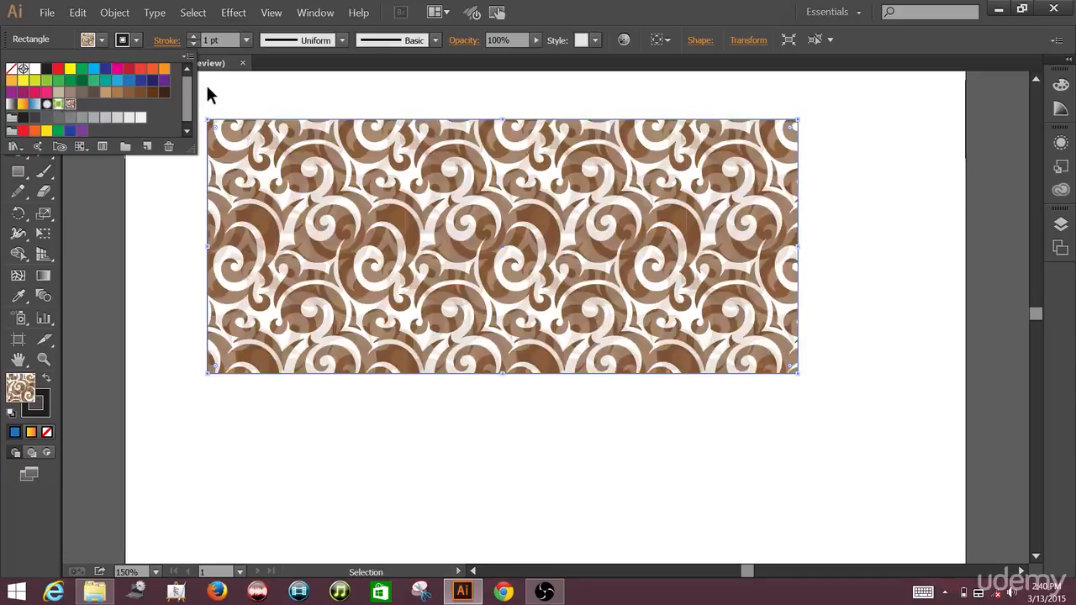
click(305, 81)
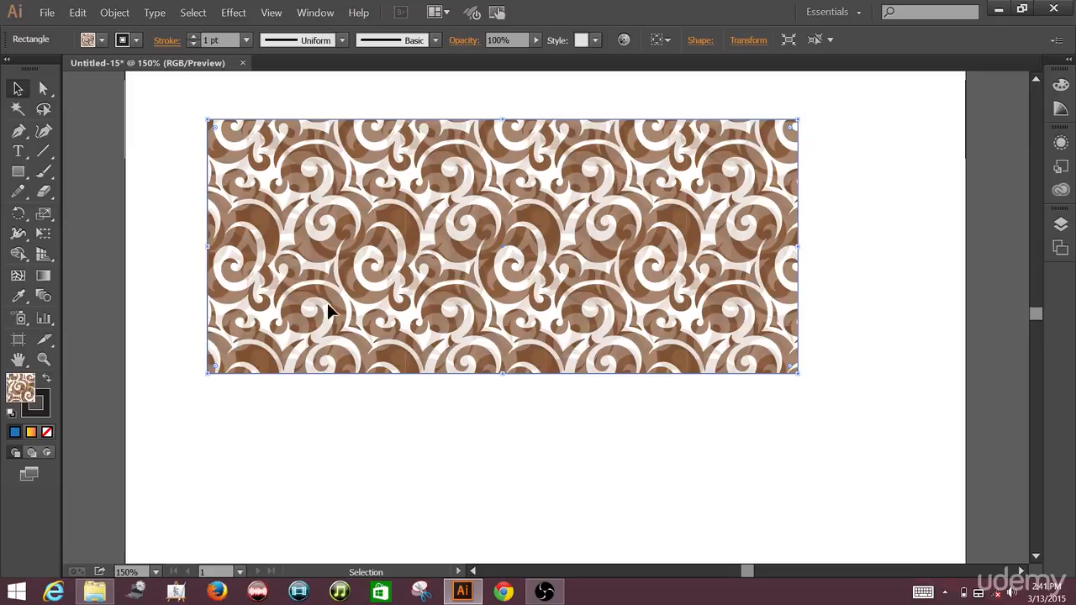
Step: Increase the rectangle's stroke weight to 9 pt
click(193, 35)
click(193, 35)
click(194, 36)
click(193, 35)
click(194, 35)
click(193, 35)
click(194, 35)
click(194, 35)
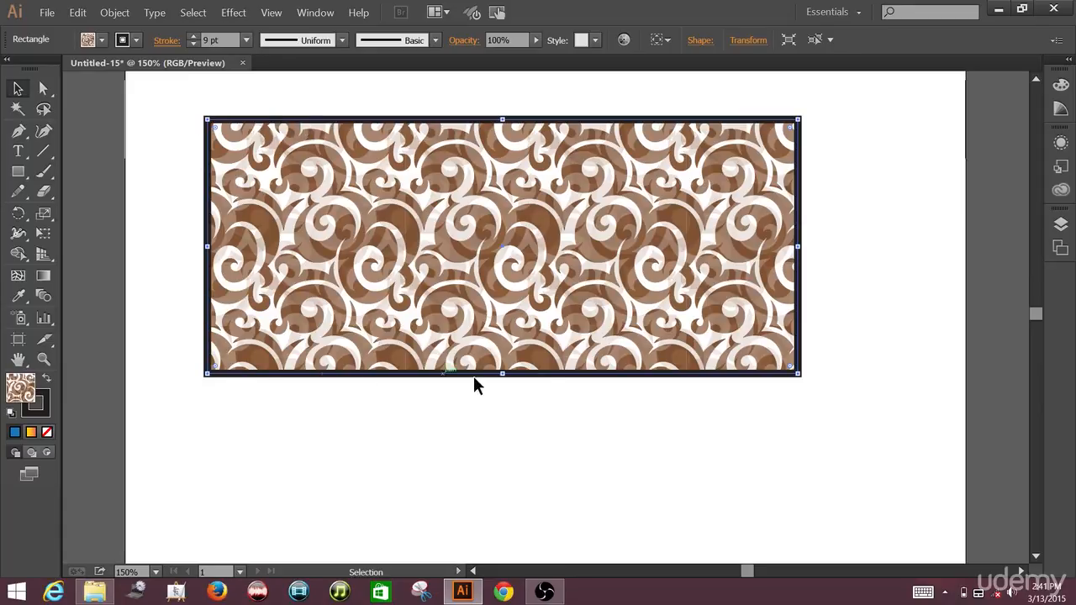
Step: Try several stroke colours on the rectangle, ending with the light green swatch
click(135, 39)
click(130, 70)
click(105, 81)
click(70, 82)
click(47, 81)
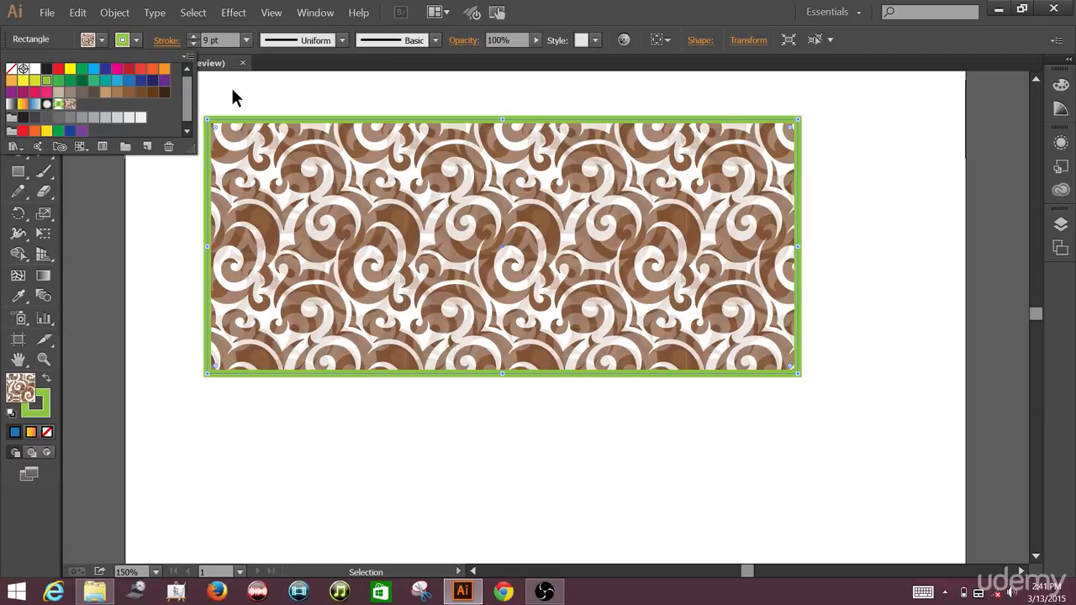
key(Escape)
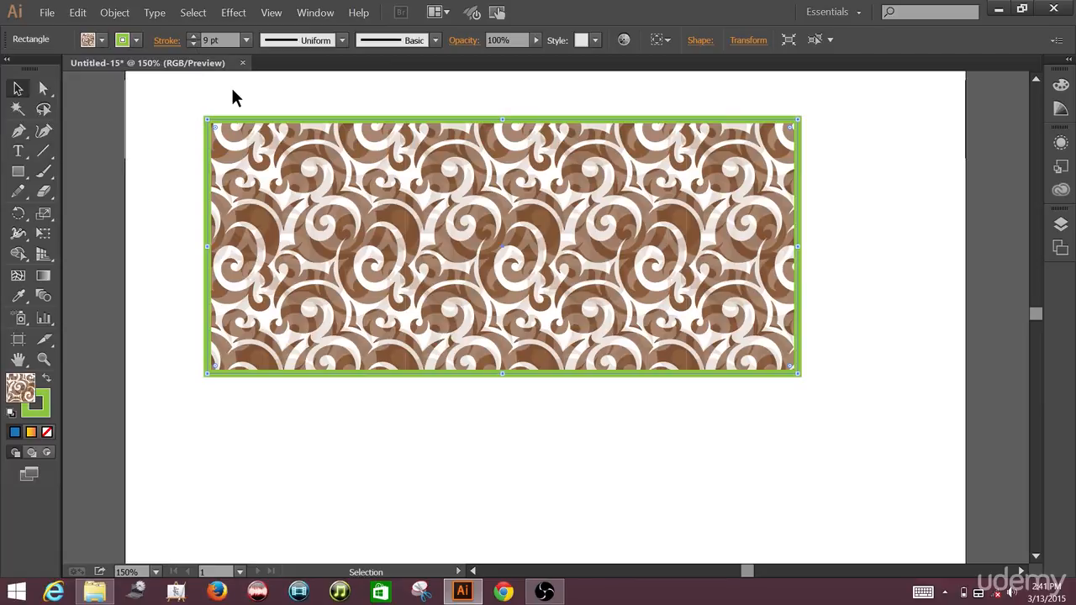